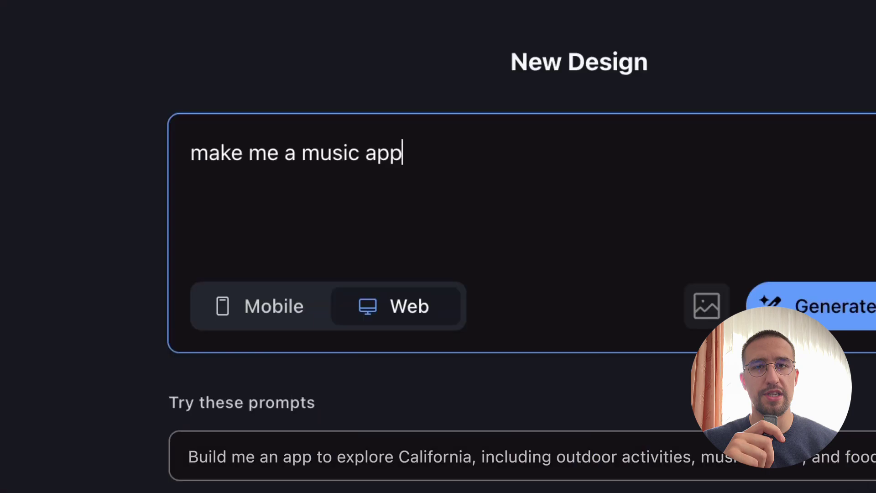
Step: Generate a beach-vibe music app and retheme it yellow with the Inter font
{"action": "type", "text": "beach vibe"}
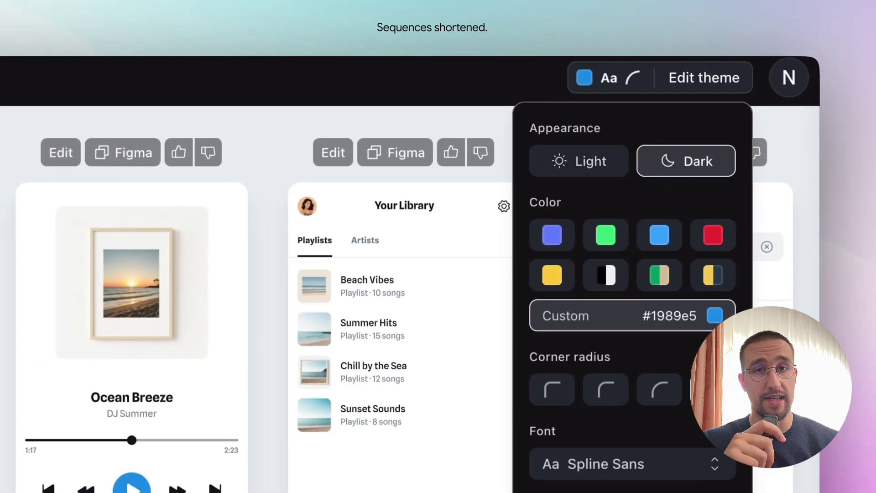
{"action": "left_click", "coordinate": [552, 275]}
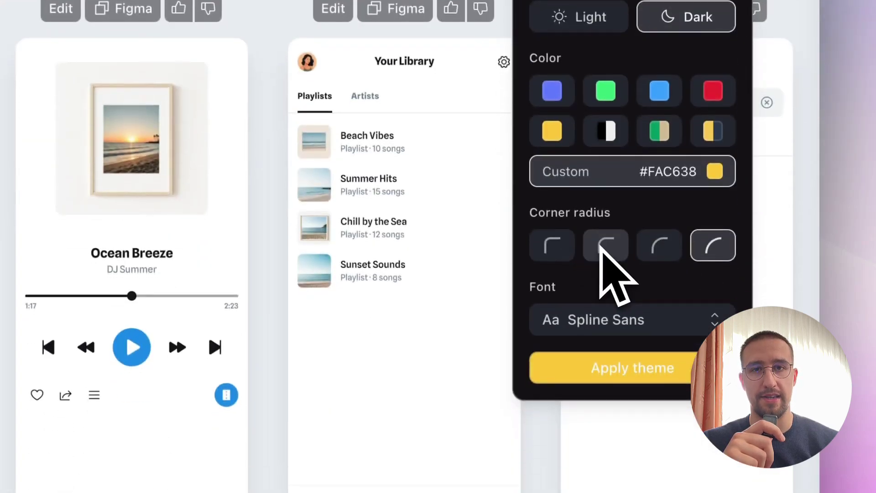
{"action": "left_click", "coordinate": [553, 391]}
{"action": "left_click", "coordinate": [633, 319]}
{"action": "left_click", "coordinate": [596, 114]}
{"action": "left_click", "coordinate": [607, 372]}
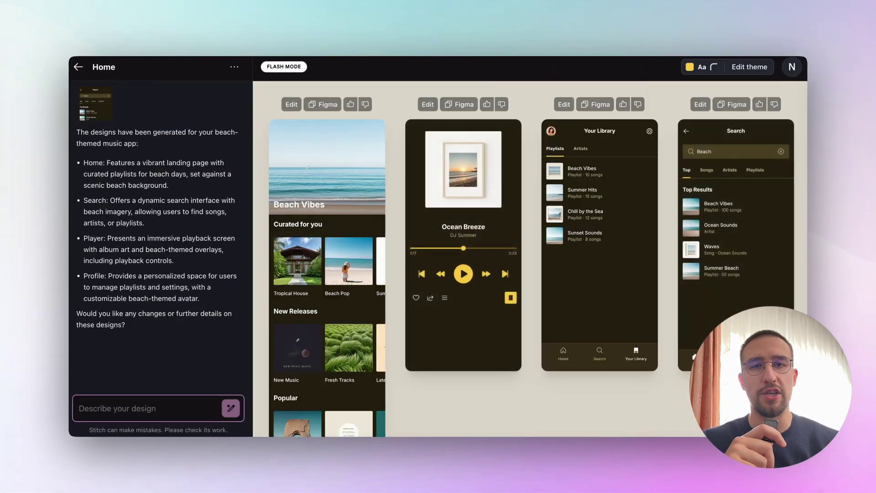
Step: Request a search function on the home screen and copy the search screen for Figma
{"action": "type", "text": "add a search function to the home screen"}
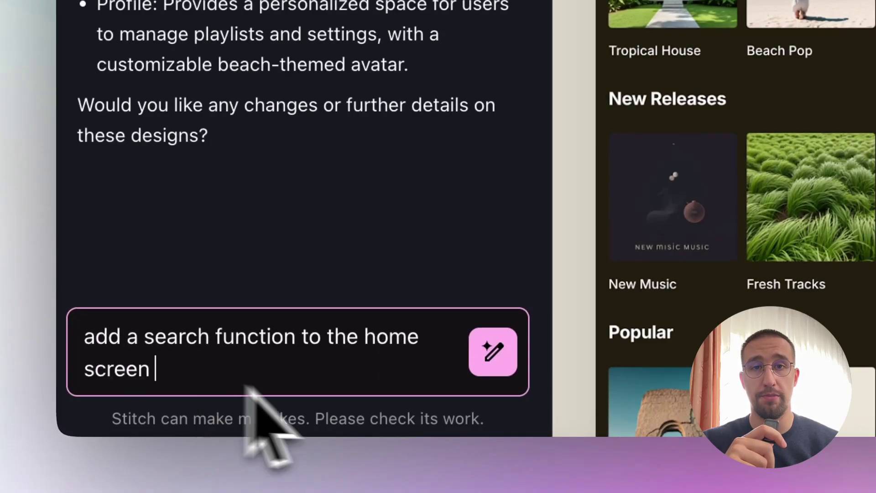
{"action": "left_click", "coordinate": [494, 352]}
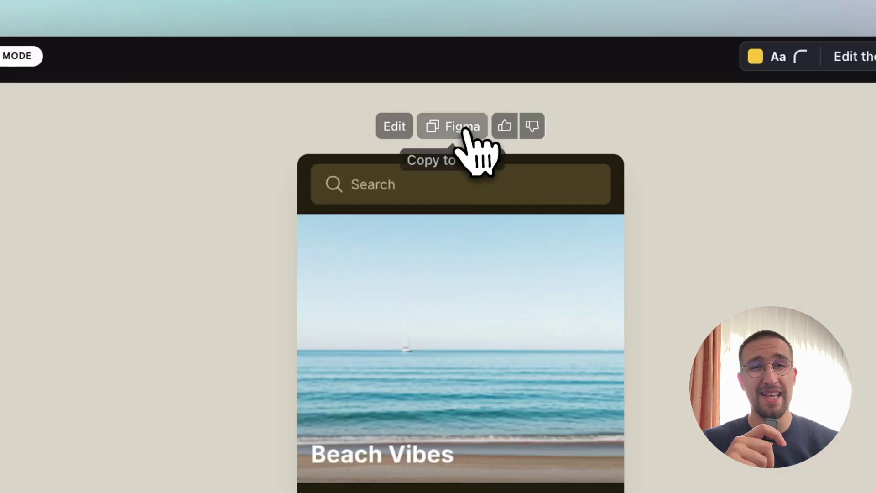
{"action": "left_click", "coordinate": [464, 131]}
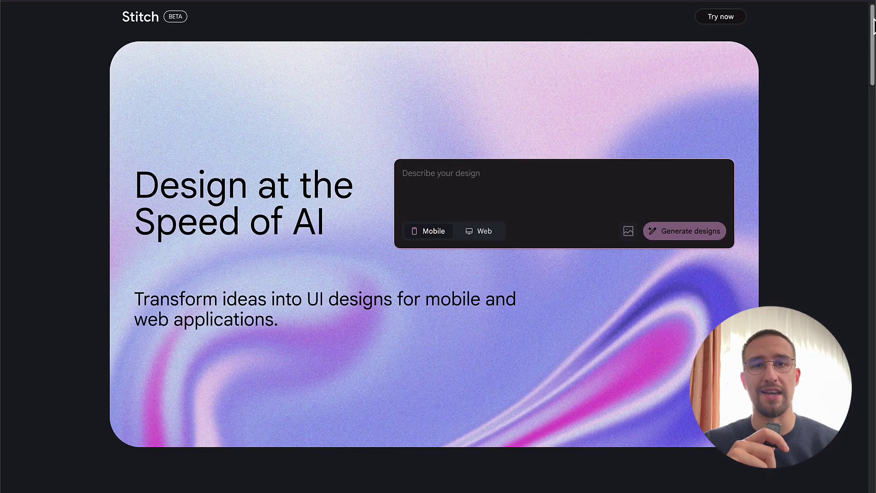
Step: Scroll the Stitch landing page down to the 'Available now, Free of charge' section
{"action": "left_click_drag", "start_coordinate": [874, 25], "coordinate": [874, 107]}
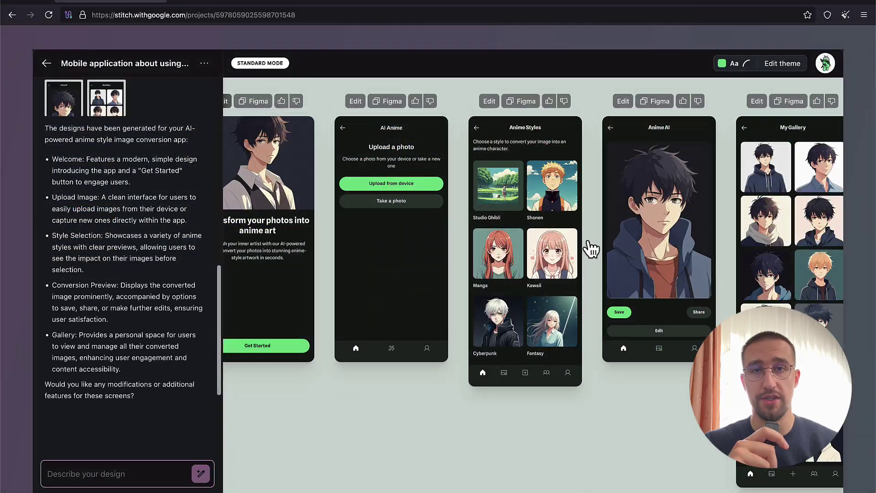
{"action": "scroll", "coordinate": [580, 254], "scroll_direction": "right", "scroll_amount": 1}
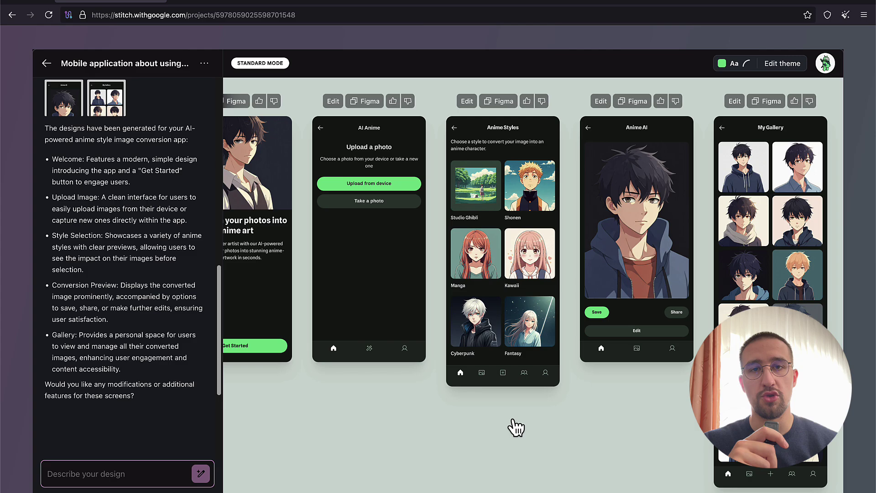
{"action": "scroll", "coordinate": [517, 428], "scroll_direction": "left", "scroll_amount": 3}
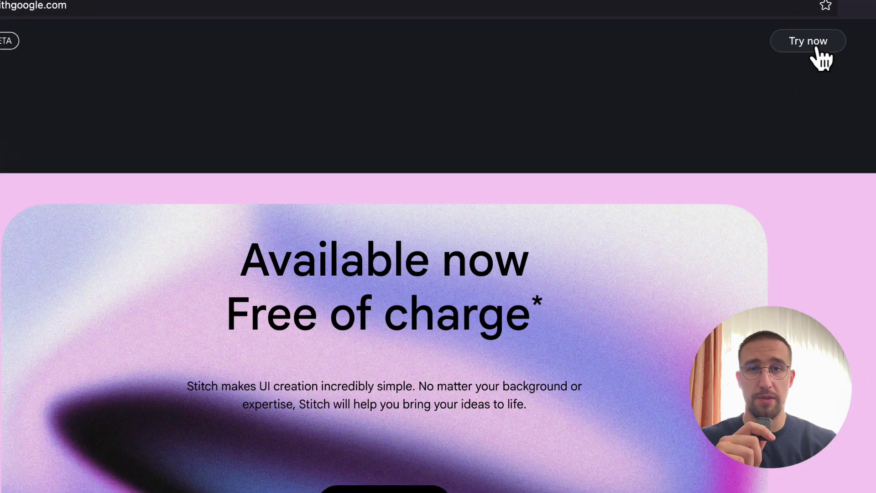
Step: Start using Stitch from the landing page's Try now button
{"action": "left_click", "coordinate": [820, 58]}
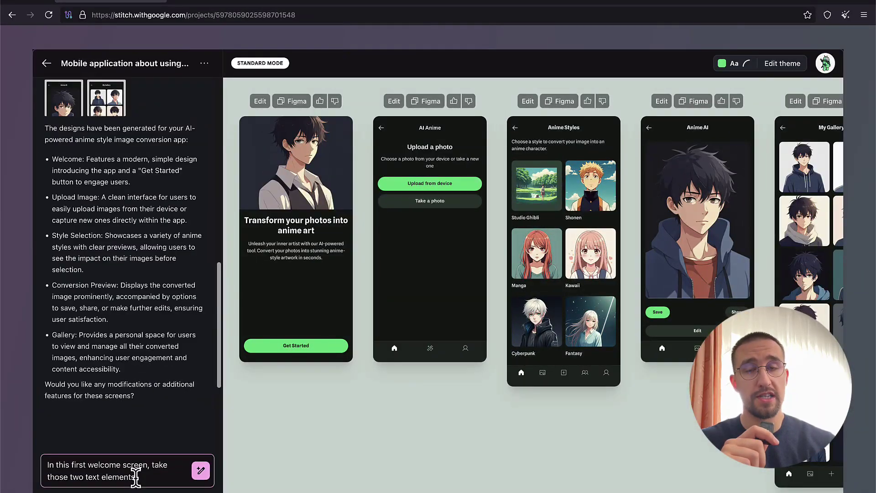
Step: Ask Stitch to centre the title and subtitle vertically between the image and button
{"action": "type", "text": ", title and subtitle and center them between the image and the button"}
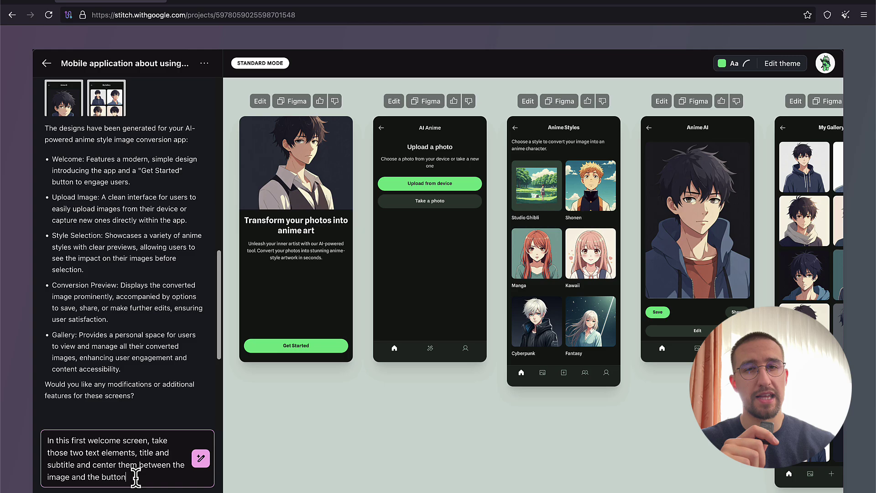
{"action": "type", "text": "ly."}
{"action": "key", "text": "Return"}
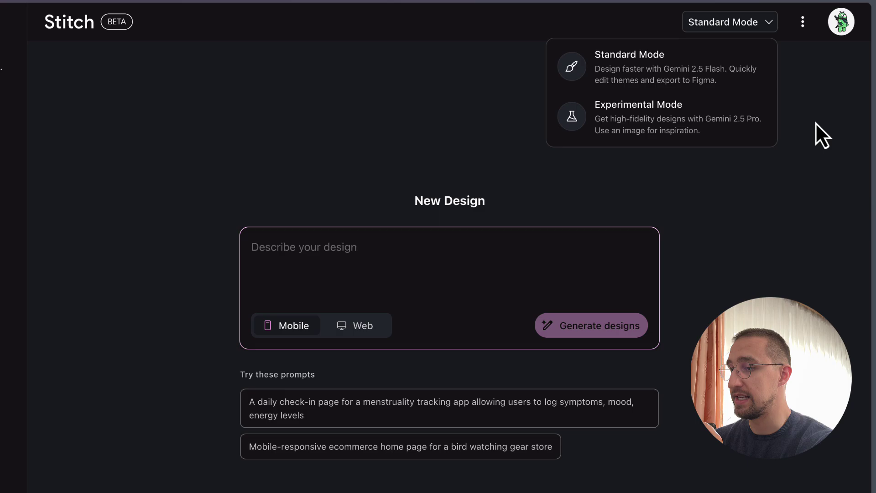
Step: Dismiss the mode choices and open the Prompt Guide from the three-dot menu
{"action": "left_click", "coordinate": [816, 124]}
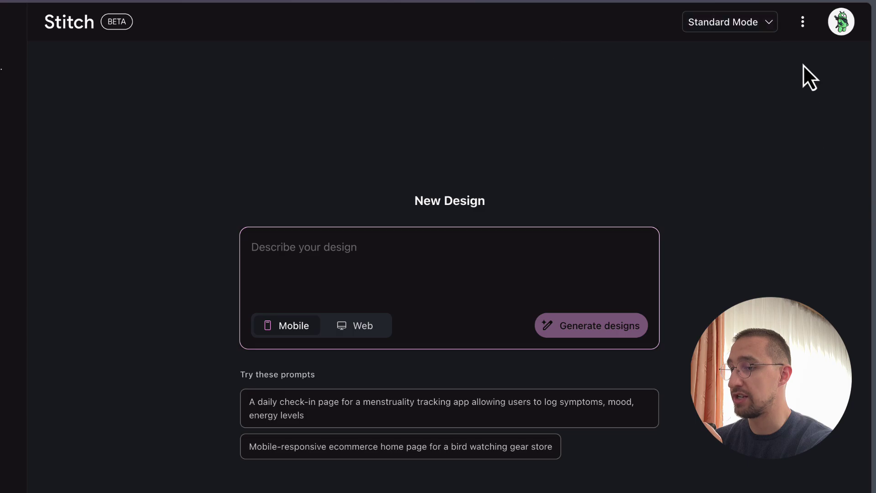
{"action": "left_click", "coordinate": [803, 28]}
{"action": "left_click", "coordinate": [775, 120]}
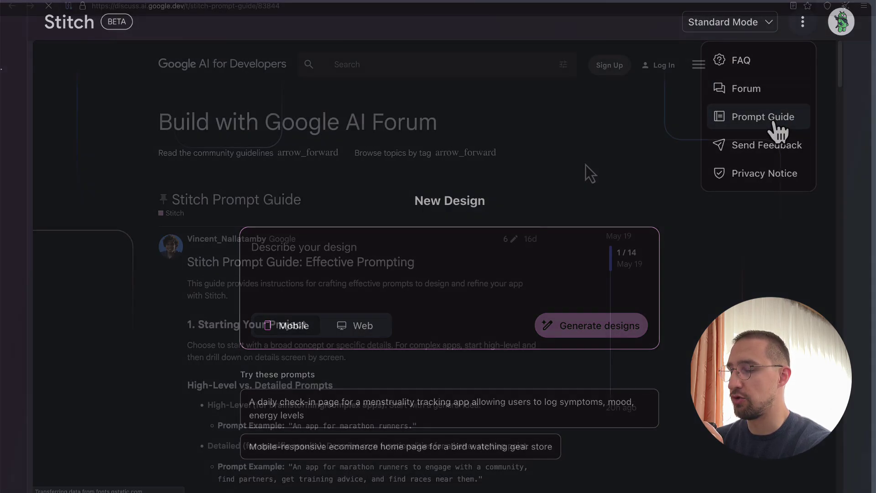
Step: Scroll through the Stitch Prompt Guide forum post's prompt-refining advice
{"action": "scroll", "coordinate": [585, 165], "scroll_direction": "down", "scroll_amount": 3}
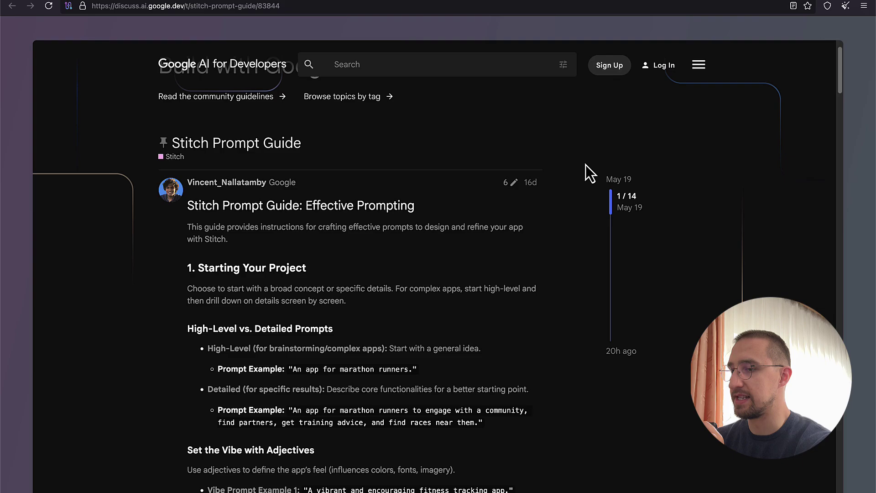
{"action": "scroll", "coordinate": [585, 165], "scroll_direction": "down", "scroll_amount": 3}
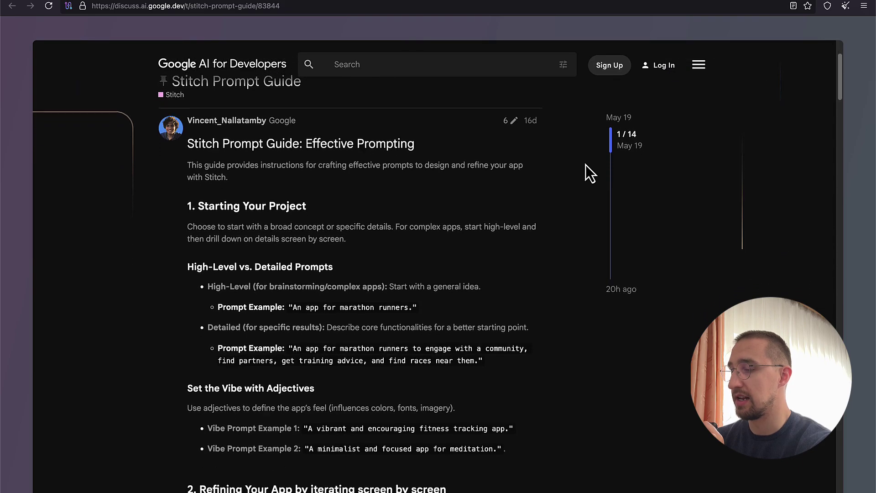
{"action": "scroll", "coordinate": [585, 165], "scroll_direction": "down", "scroll_amount": 3}
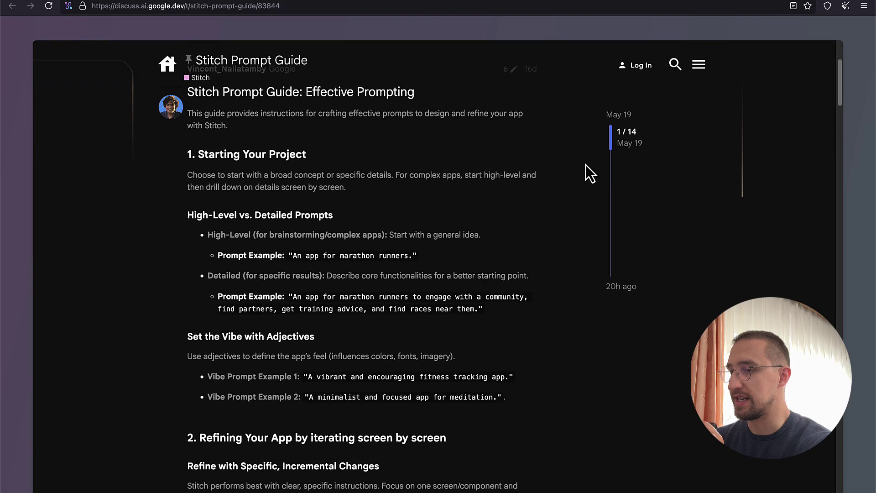
{"action": "scroll", "coordinate": [585, 165], "scroll_direction": "down", "scroll_amount": 2}
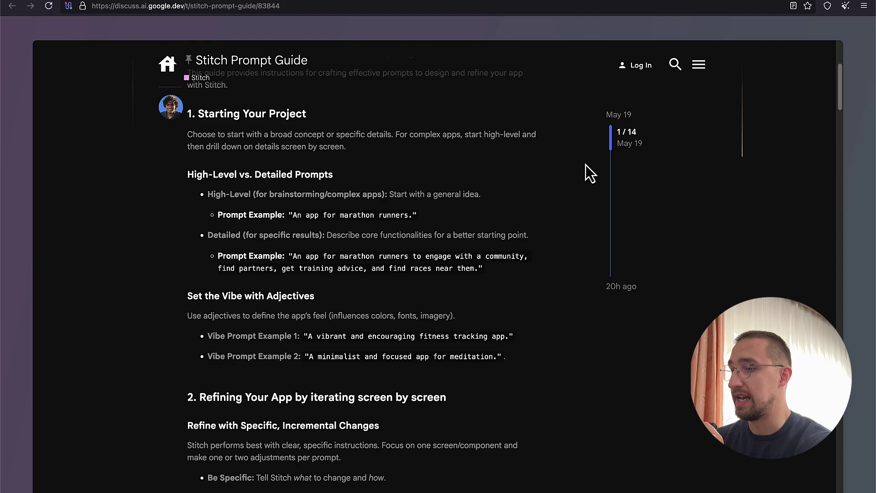
{"action": "scroll", "coordinate": [585, 165], "scroll_direction": "down", "scroll_amount": 2}
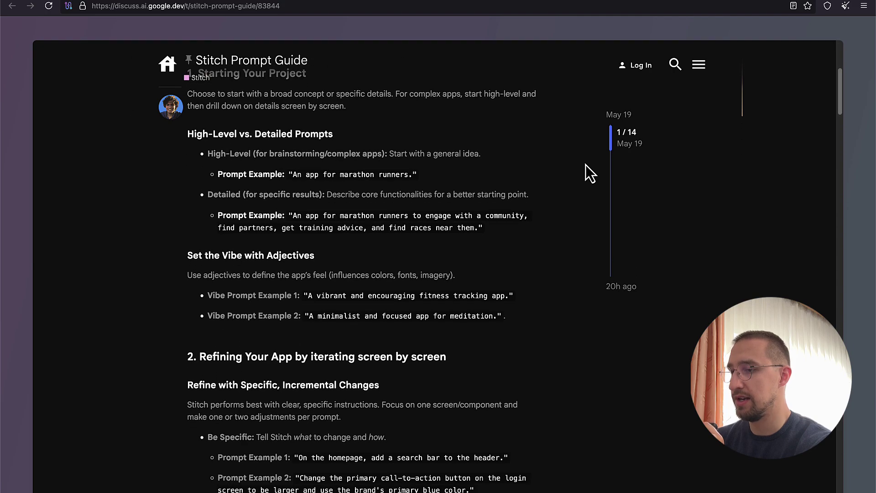
{"action": "scroll", "coordinate": [585, 165], "scroll_direction": "down", "scroll_amount": 2}
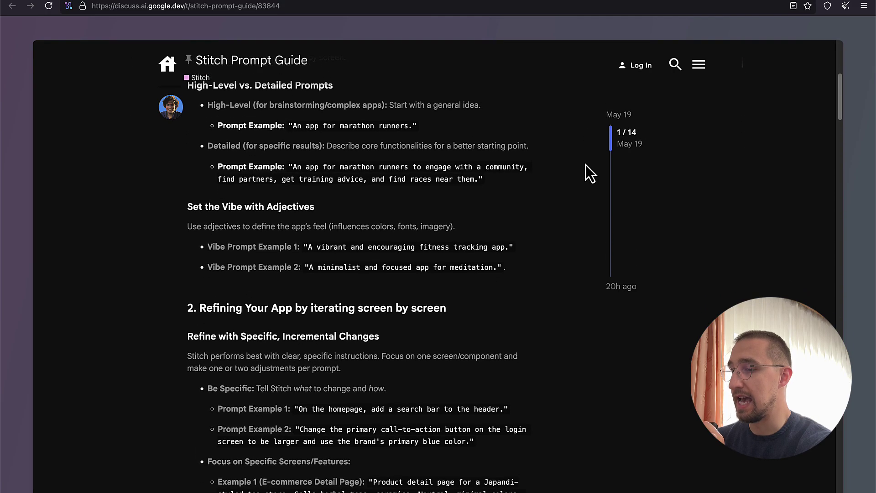
{"action": "scroll", "coordinate": [585, 165], "scroll_direction": "down", "scroll_amount": 2}
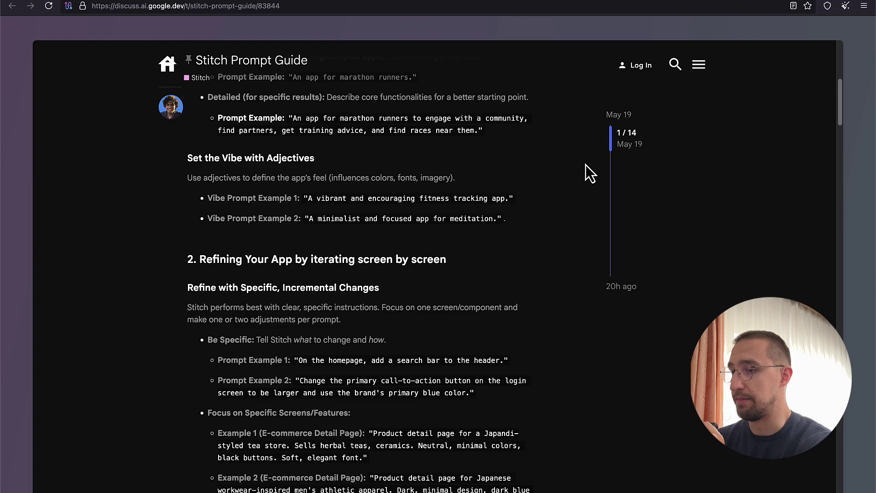
{"action": "scroll", "coordinate": [585, 165], "scroll_direction": "down", "scroll_amount": 3}
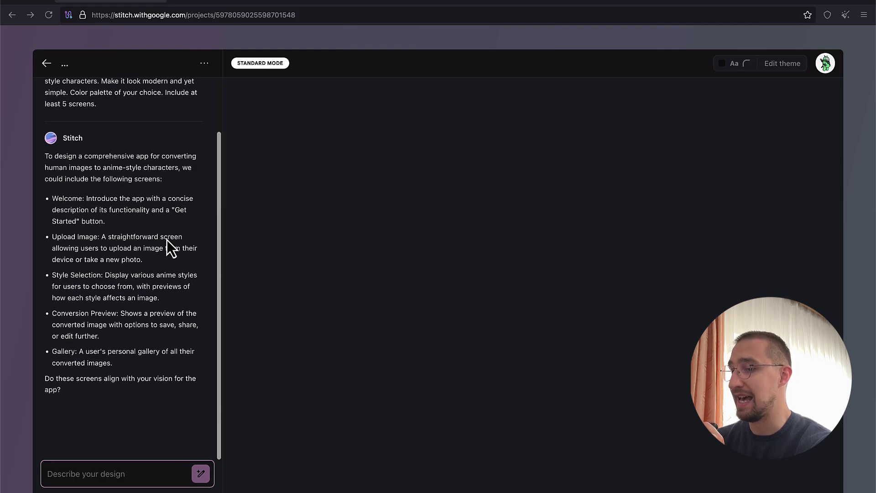
Step: Reply 'Yes I agree with what you've just said' and review the five generated screens
{"action": "left_click", "coordinate": [80, 474]}
{"action": "type", "text": "Yes I agree with what you've"}
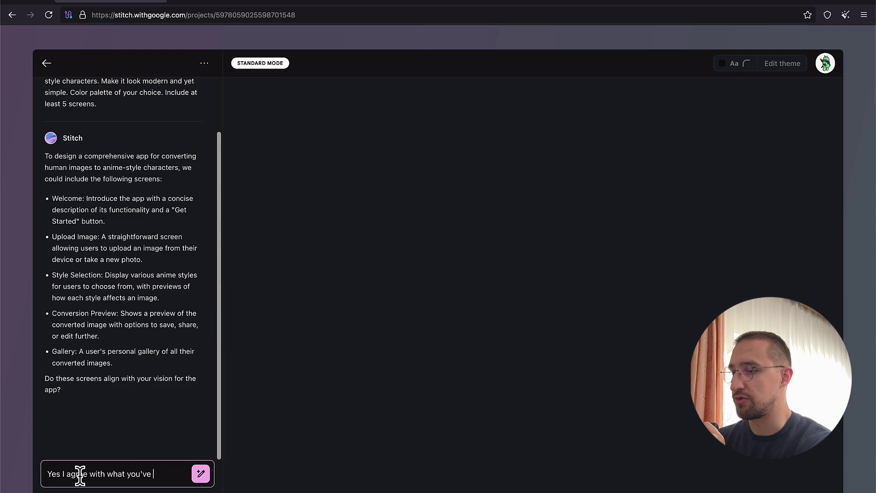
{"action": "type", "text": " just said"}
{"action": "key", "text": "Return"}
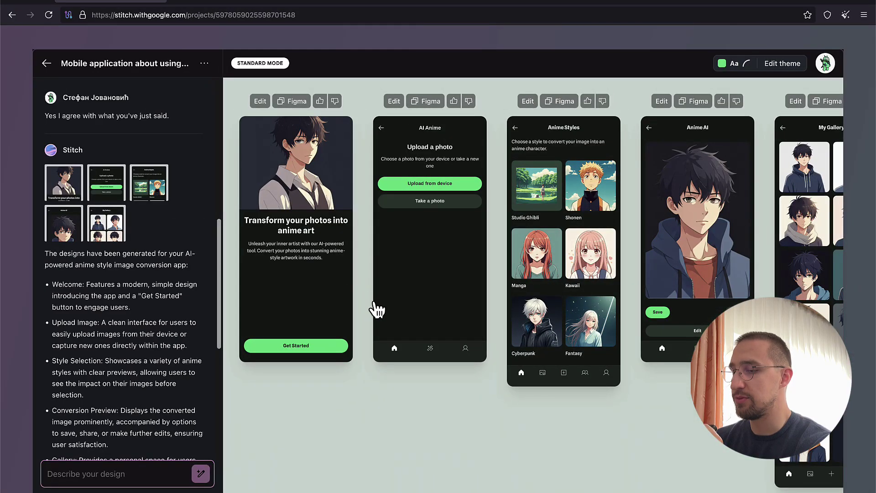
{"action": "scroll", "coordinate": [582, 251], "scroll_direction": "right", "scroll_amount": 2}
{"action": "scroll", "coordinate": [580, 251], "scroll_direction": "right", "scroll_amount": 1}
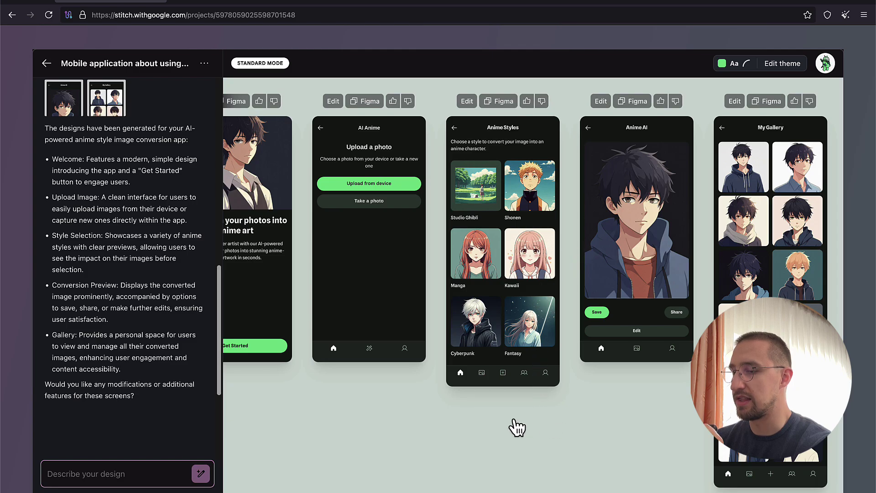
{"action": "scroll", "coordinate": [513, 428], "scroll_direction": "left", "scroll_amount": 3}
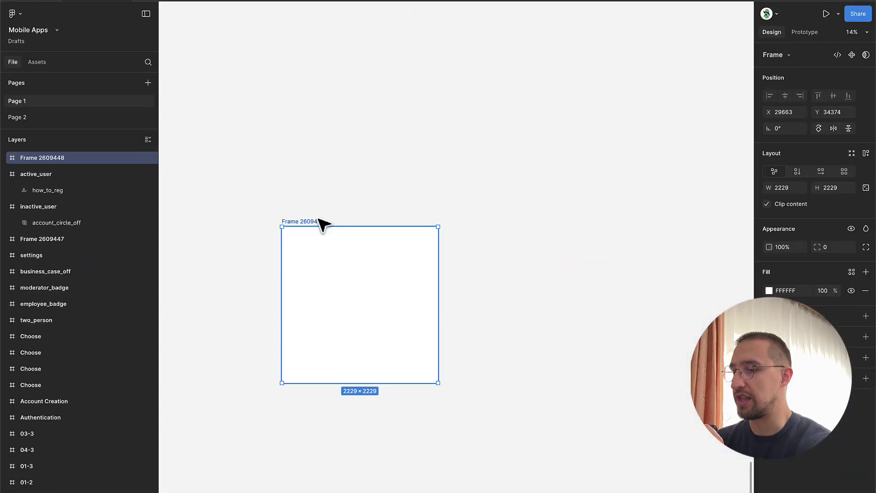
Step: Paste the copied Stitch welcome screen into Frame 2609448 and zoom in on it
{"action": "right_click", "coordinate": [322, 224]}
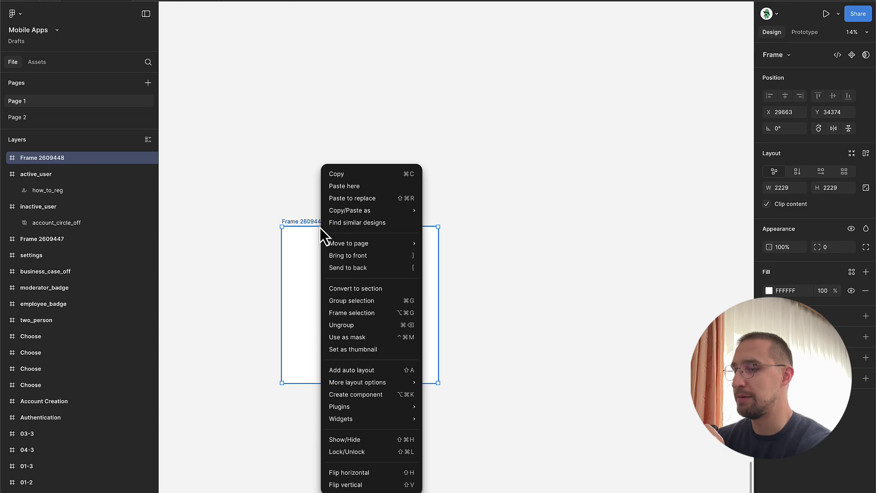
{"action": "left_click", "coordinate": [365, 186]}
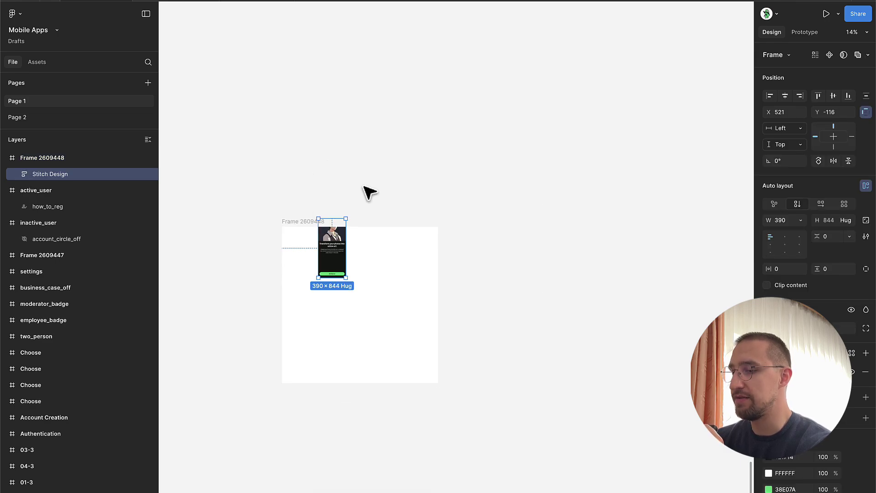
{"action": "scroll", "coordinate": [319, 251], "scroll_direction": "up", "scroll_amount": 5}
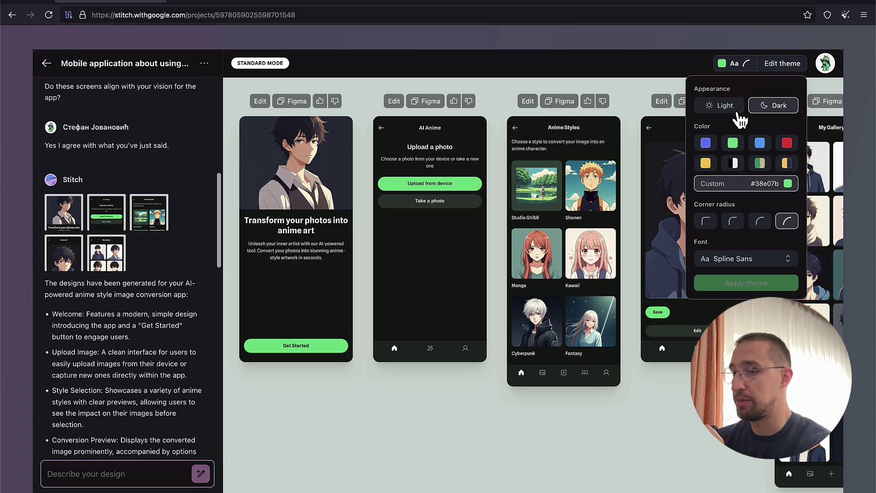
Step: Preview the Light appearance in the theme editor, then switch back to Dark
{"action": "left_click", "coordinate": [725, 106]}
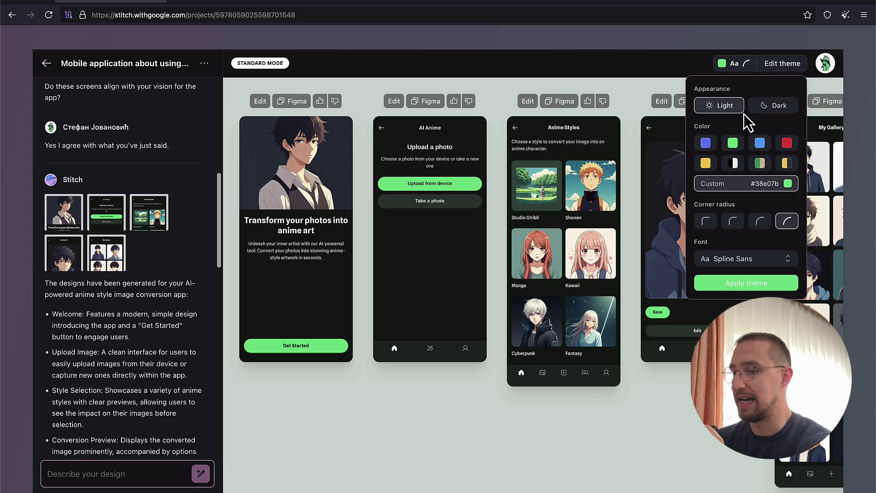
{"action": "left_click", "coordinate": [774, 108]}
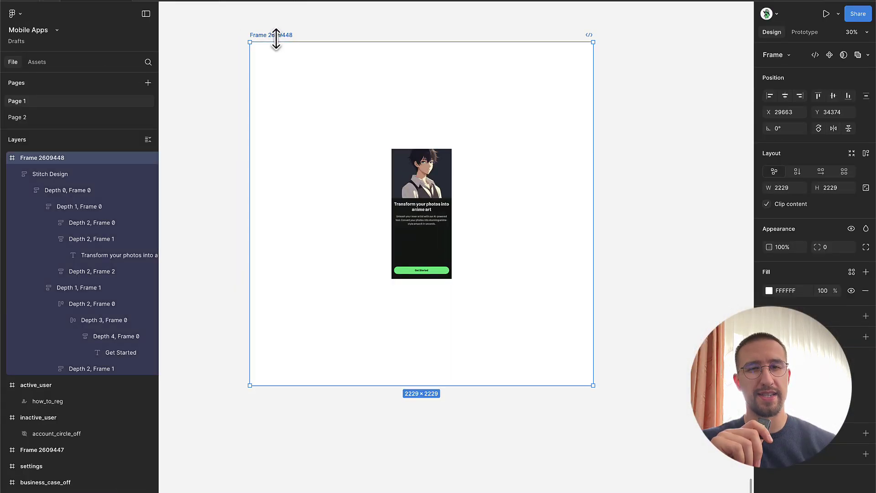
Step: Paste the Anime Styles screen into the frame and drag it beside the welcome screen
{"action": "right_click", "coordinate": [276, 39]}
{"action": "left_click", "coordinate": [327, 57]}
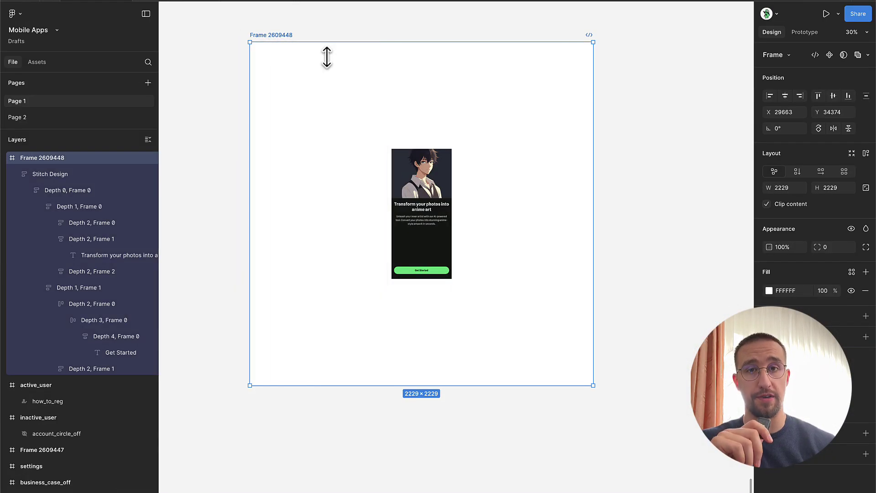
{"action": "left_click_drag", "start_coordinate": [308, 92], "coordinate": [483, 187]}
{"action": "scroll", "coordinate": [480, 167], "scroll_direction": "up", "scroll_amount": 5}
{"action": "scroll", "coordinate": [483, 188], "scroll_direction": "down", "scroll_amount": 3}
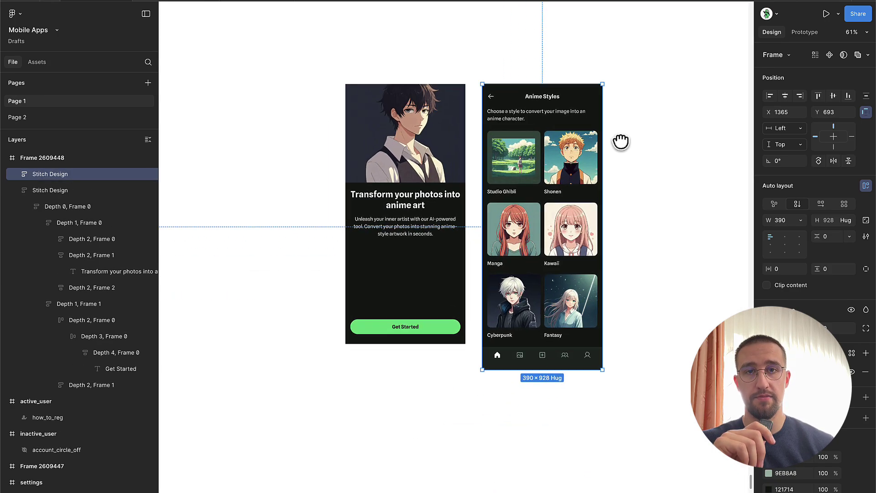
{"action": "scroll", "coordinate": [623, 142], "scroll_direction": "down", "scroll_amount": 3}
{"action": "scroll", "coordinate": [525, 165], "scroll_direction": "down", "scroll_amount": 2}
Step: Select both Stitch screens and move them up and left together
{"action": "left_click", "coordinate": [465, 157], "text": "shift"}
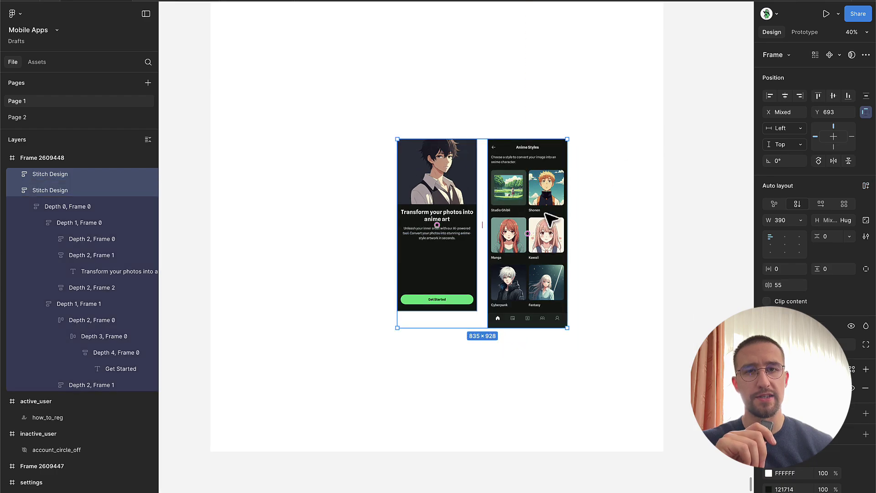
{"action": "left_click_drag", "start_coordinate": [550, 217], "coordinate": [504, 197]}
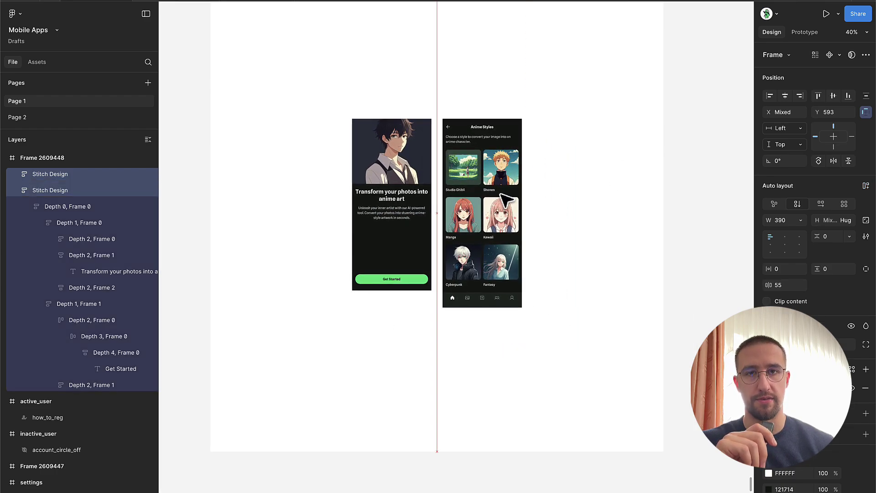
{"action": "left_click", "coordinate": [590, 172]}
{"action": "scroll", "coordinate": [498, 217], "scroll_direction": "up", "scroll_amount": 6}
{"action": "scroll", "coordinate": [463, 343], "scroll_direction": "down", "scroll_amount": 3}
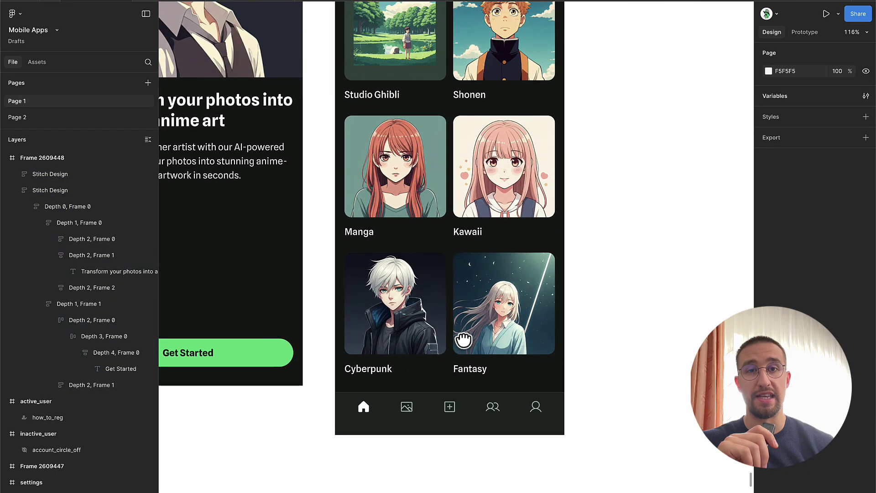
{"action": "scroll", "coordinate": [445, 421], "scroll_direction": "down", "scroll_amount": 4}
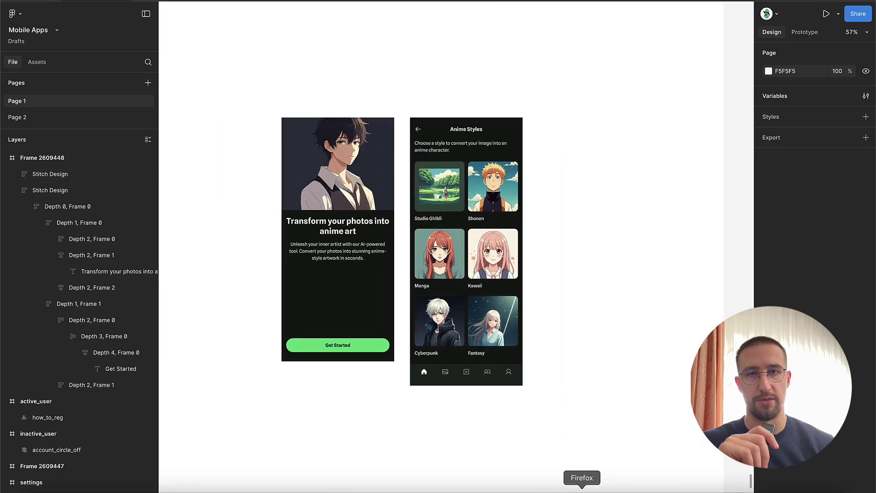
Step: Bring the browser back to the Stitch project with the five anime app screens
{"action": "left_click", "coordinate": [676, 486]}
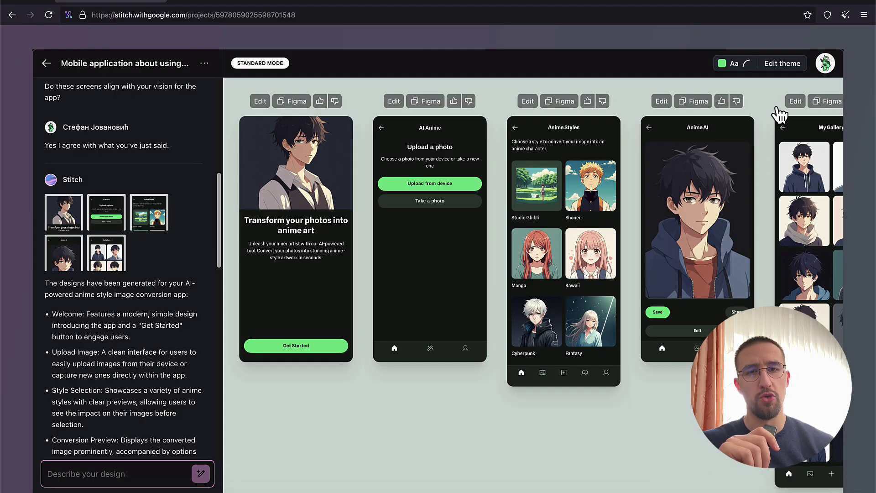